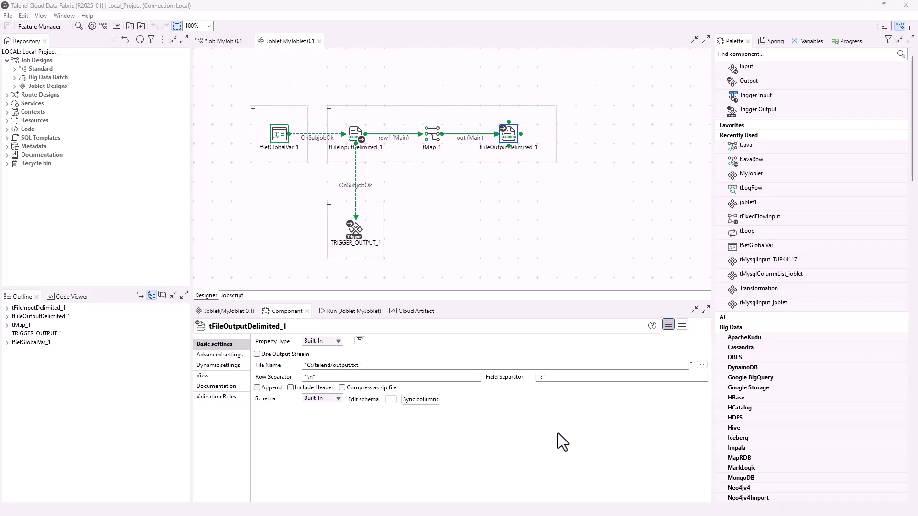
# Step: In MyJob, insert MyJoblet's myKey and tFileOutputDelimited_1 FILE_NAME variables after "String va =" in the tJava_1 code
pyautogui.click(220, 43)
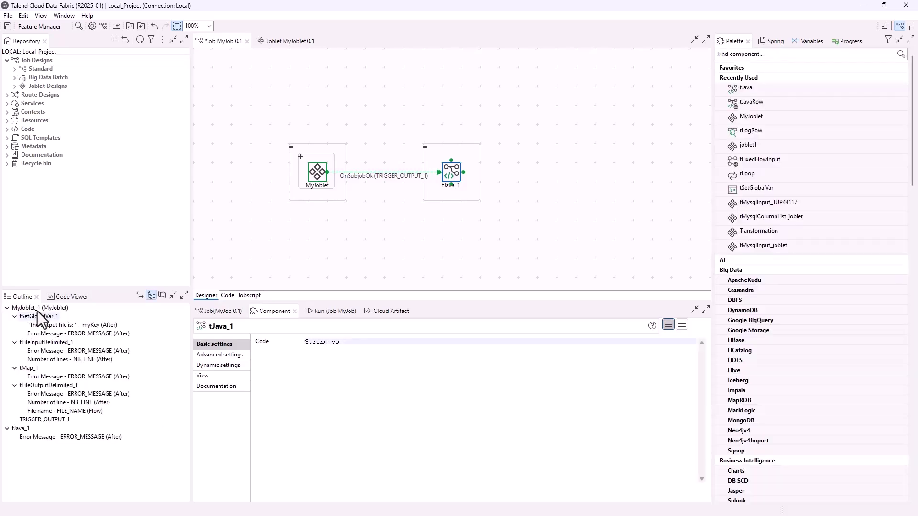
pyautogui.click(35, 309)
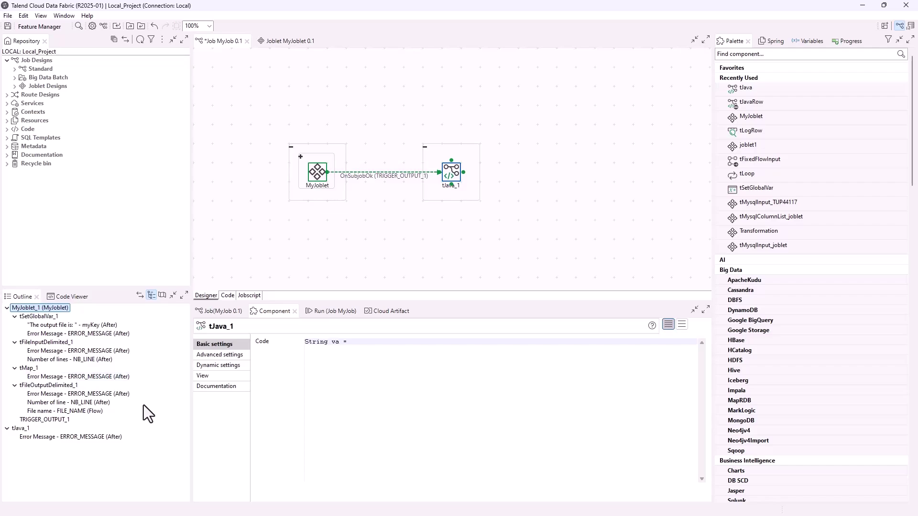
pyautogui.moveTo(102, 326); pyautogui.dragTo(392, 351)
pyautogui.moveTo(95, 413); pyautogui.dragTo(541, 351)
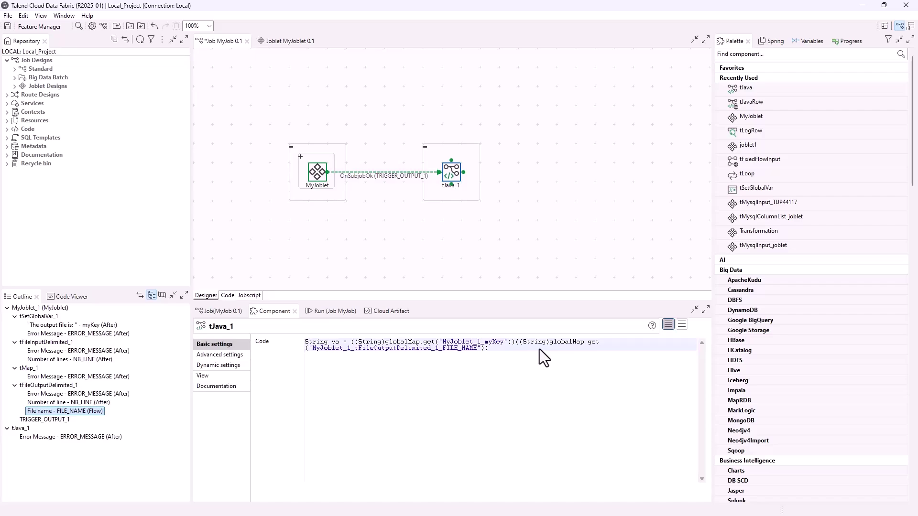
# Step: Concatenate the two globalMap calls with + into one terminated statement and add System.out.println(va); on a new line
pyautogui.click(511, 344)
pyautogui.moveTo(511, 344); pyautogui.dragTo(519, 344)
pyautogui.write('+')
pyautogui.click(505, 351)
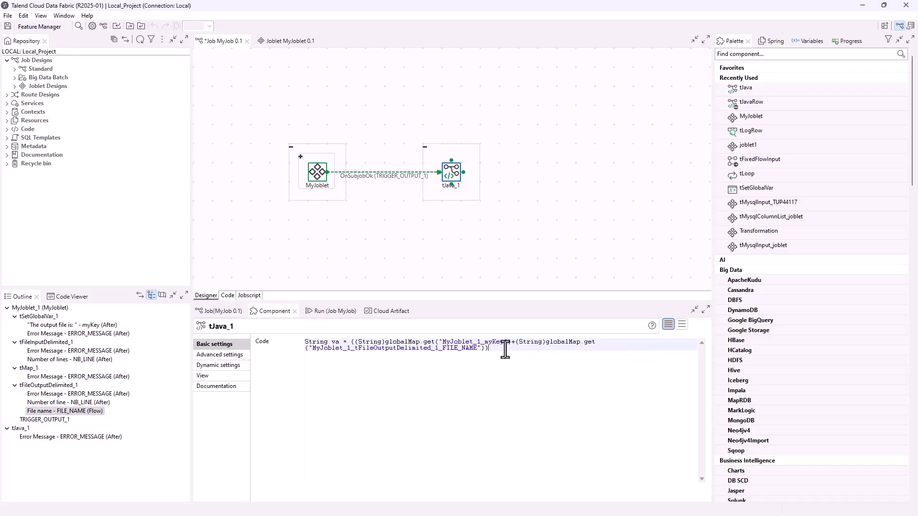
pyautogui.write(';')
pyautogui.press('Return')
pyautogui.write('System.out.println(va);')
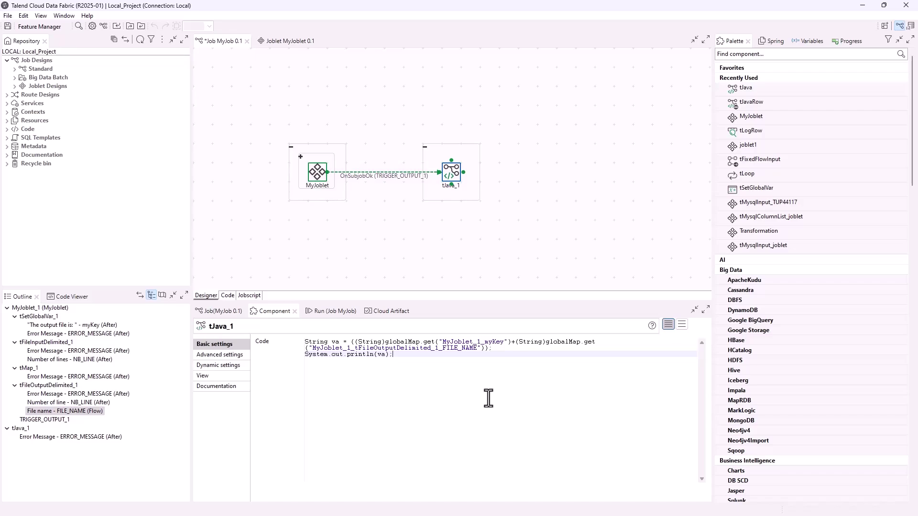
# Step: Run MyJob and highlight the output file line in the console
pyautogui.click(96, 324)
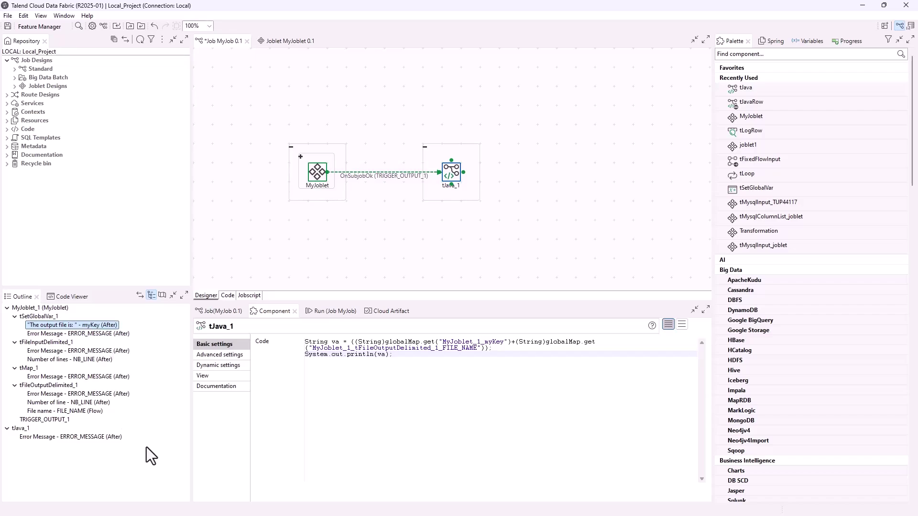
pyautogui.click(87, 412)
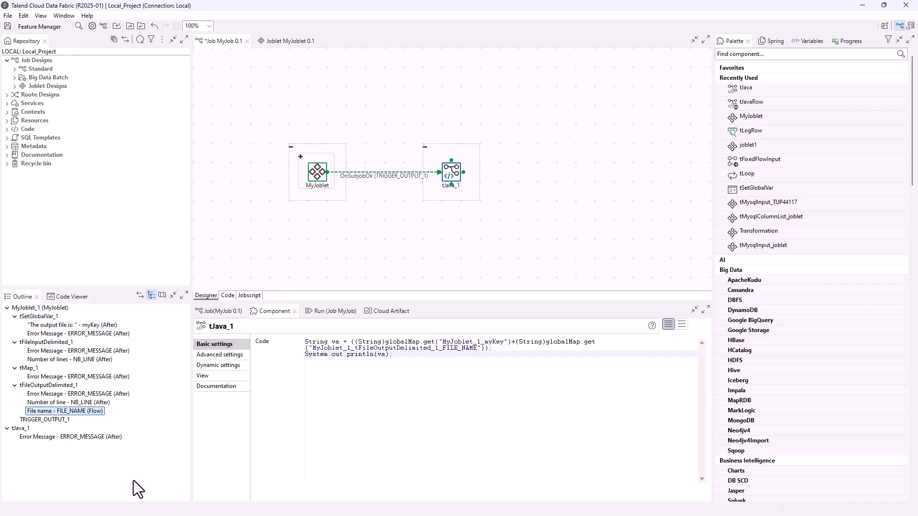
pyautogui.click(334, 312)
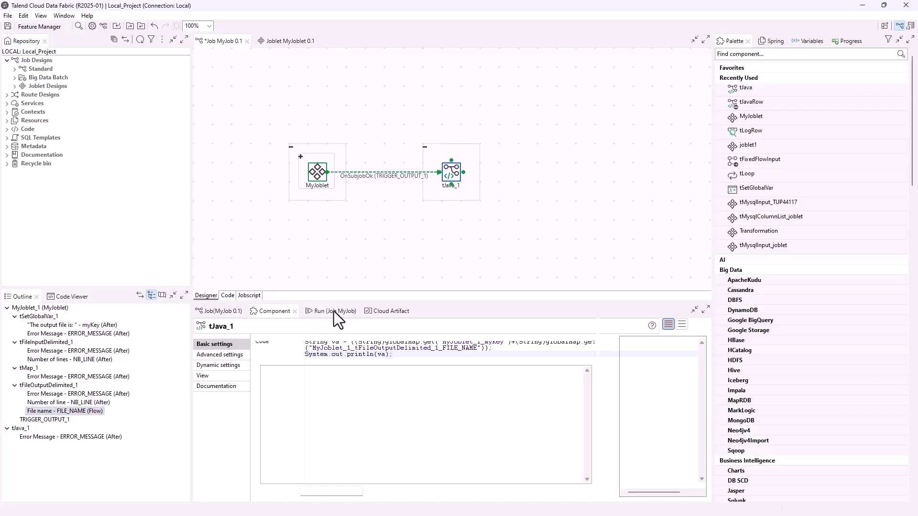
pyautogui.click(282, 351)
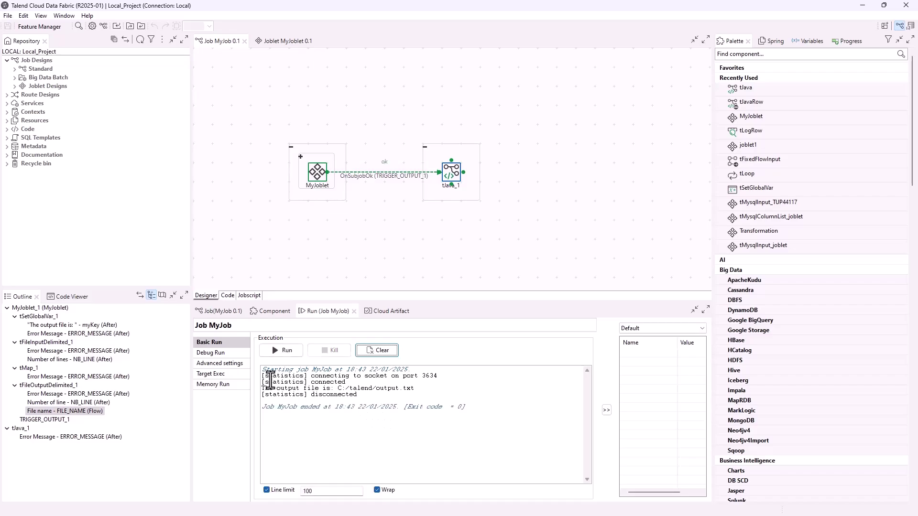
pyautogui.moveTo(262, 388); pyautogui.dragTo(437, 390)
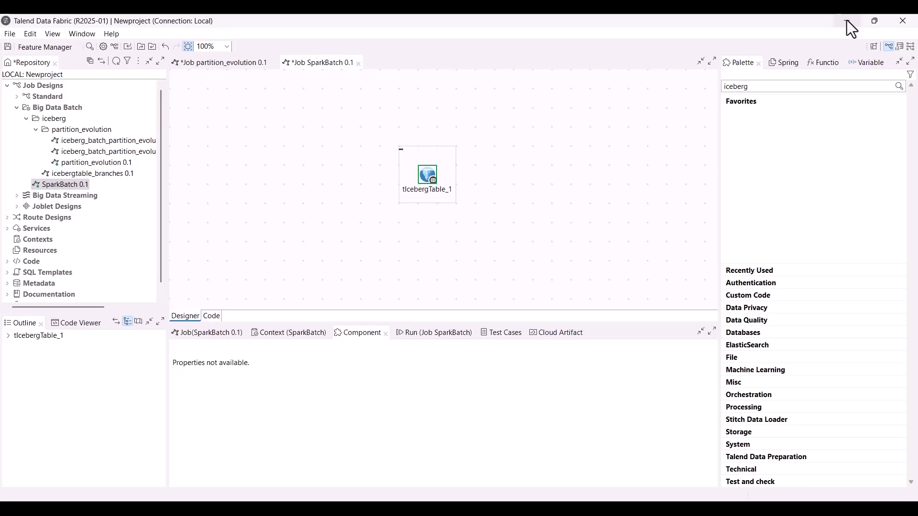
# Step: In the SparkBatch job, set tIcebergTable_1's table action to Alter and review the available alter actions
pyautogui.click(432, 181)
pyautogui.click(377, 396)
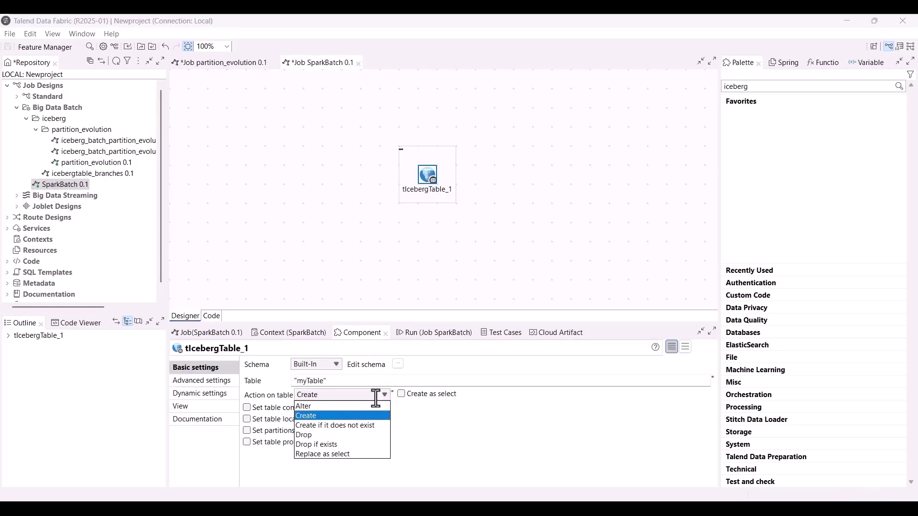
pyautogui.click(377, 406)
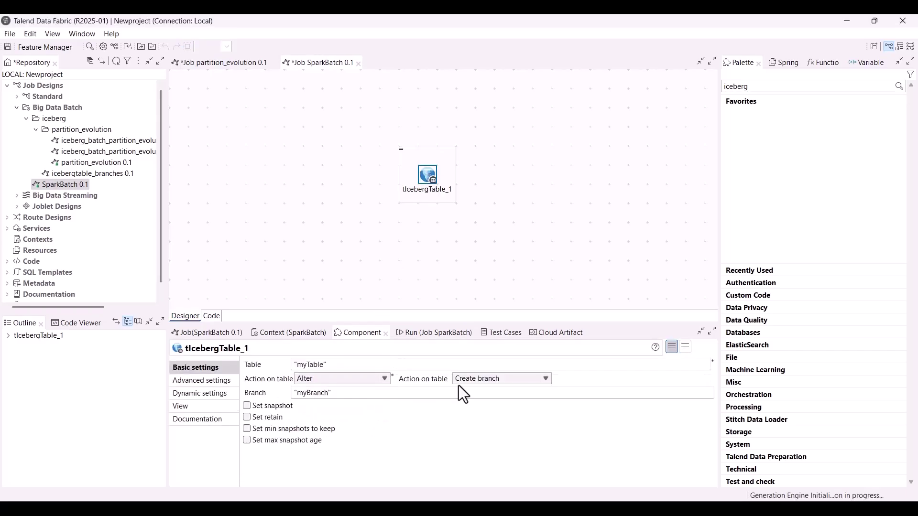
pyautogui.click(546, 379)
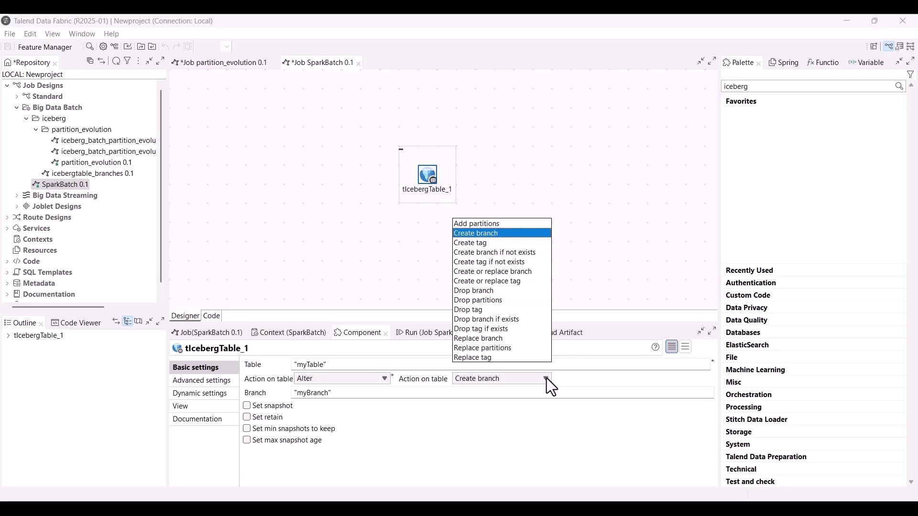
pyautogui.click(547, 379)
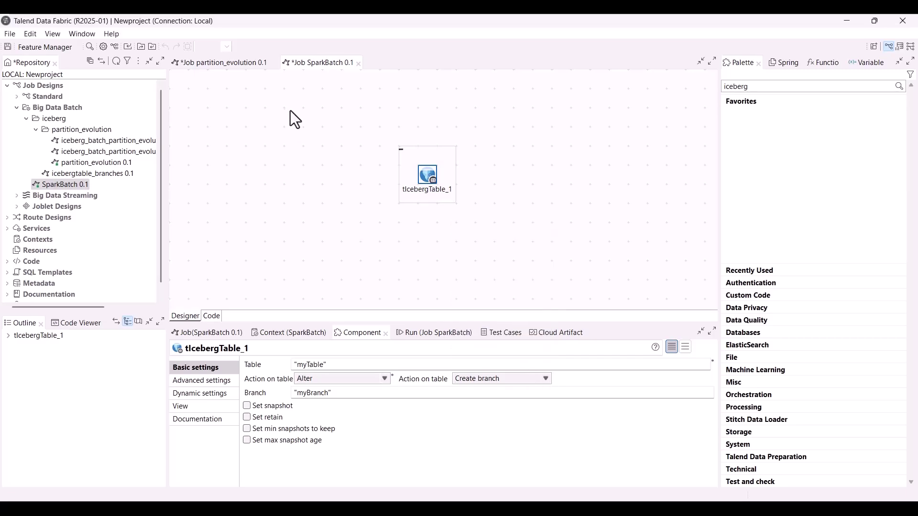
# Step: Examine the create, catalog, input and add, replace and drop partitions components of the partition_evolution job
pyautogui.click(262, 67)
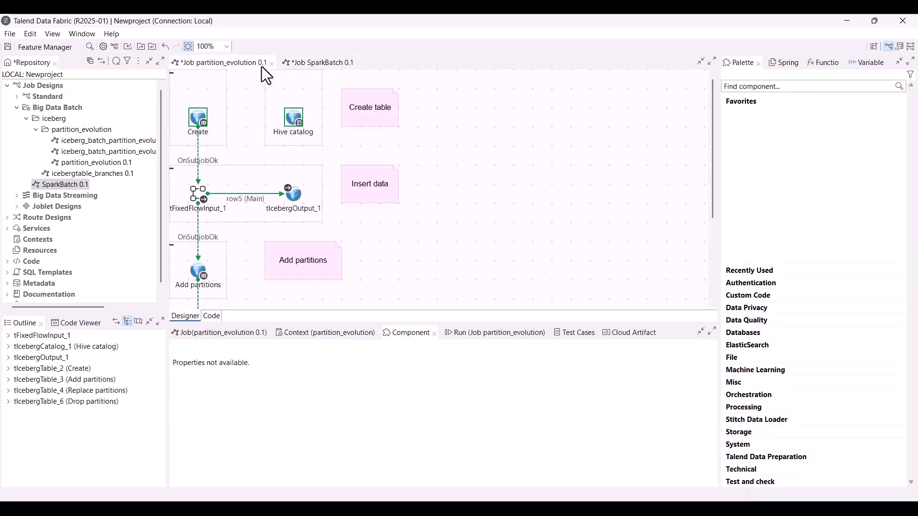
pyautogui.click(196, 116)
pyautogui.click(293, 121)
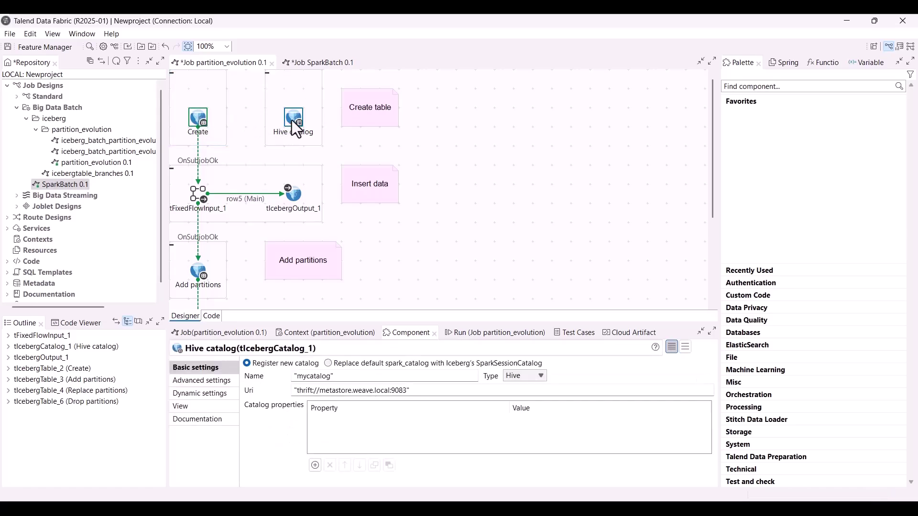
pyautogui.click(204, 201)
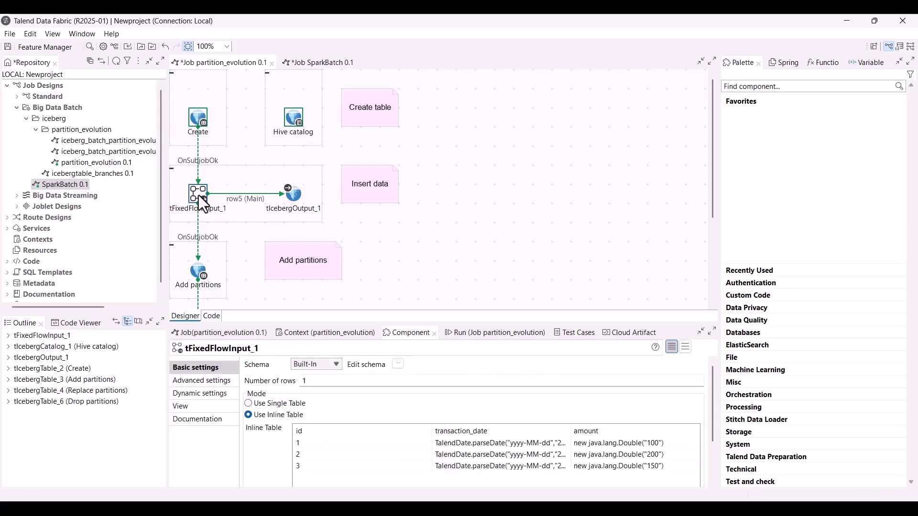
pyautogui.click(203, 280)
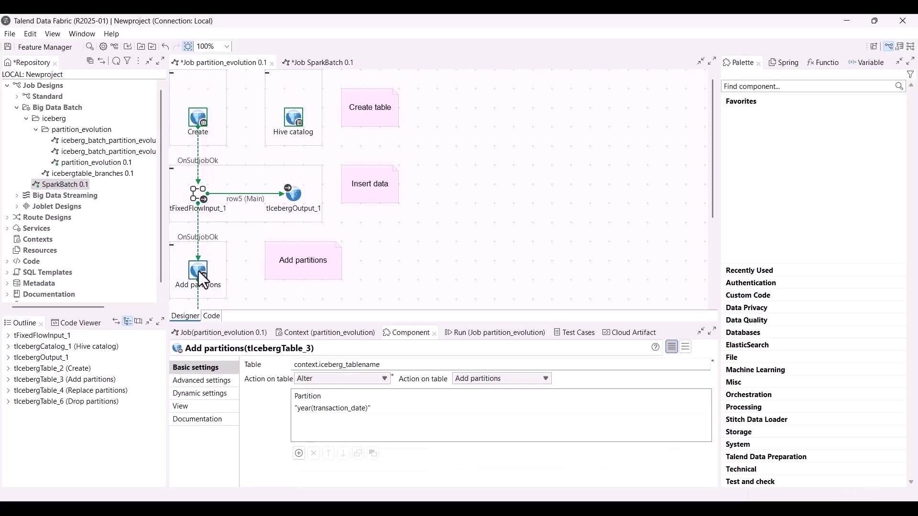
pyautogui.scroll(-5, 200, 273)
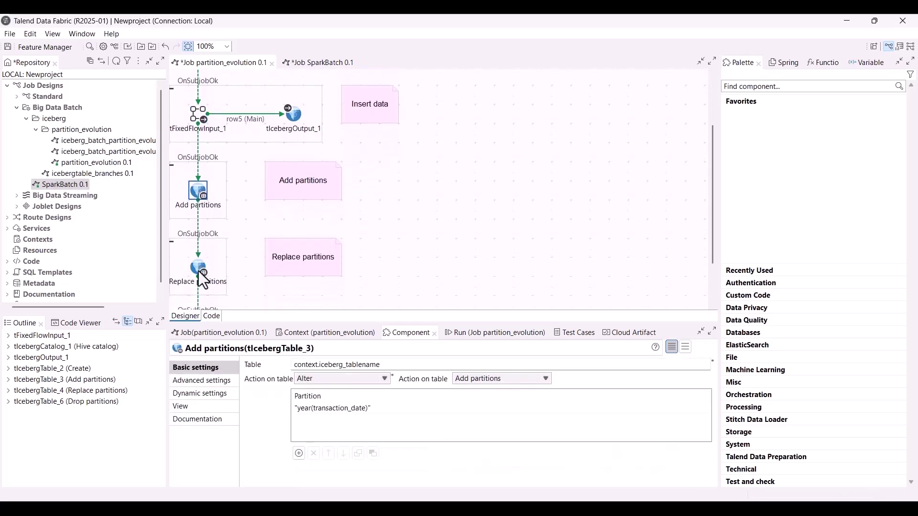
pyautogui.scroll(-2, 199, 271)
pyautogui.click(200, 205)
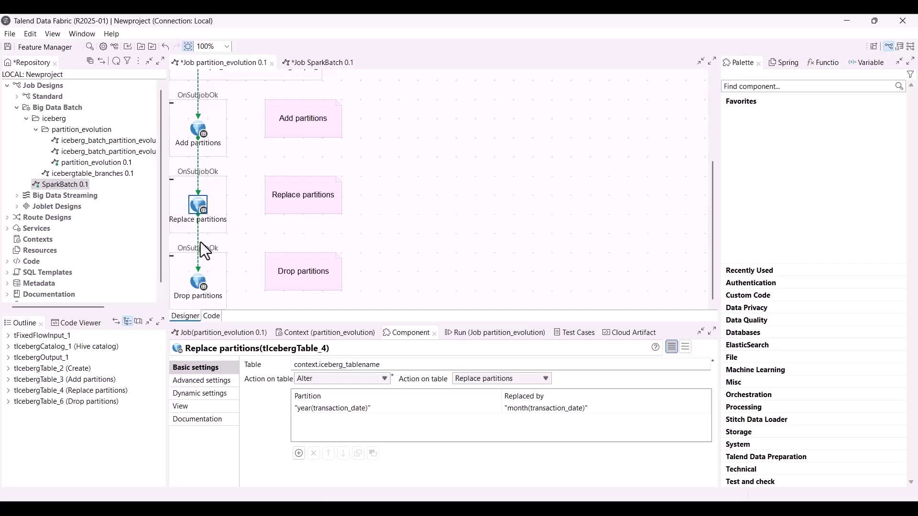
pyautogui.click(200, 287)
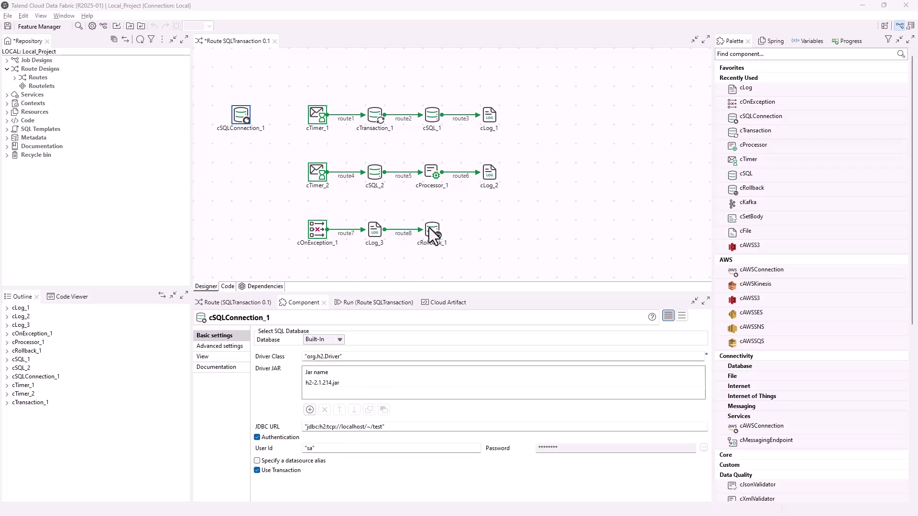
# Step: Review the datasource and propagation type options of cTransaction_1 and the settings of cRollback_1 in the SQLTransaction route
pyautogui.click(375, 116)
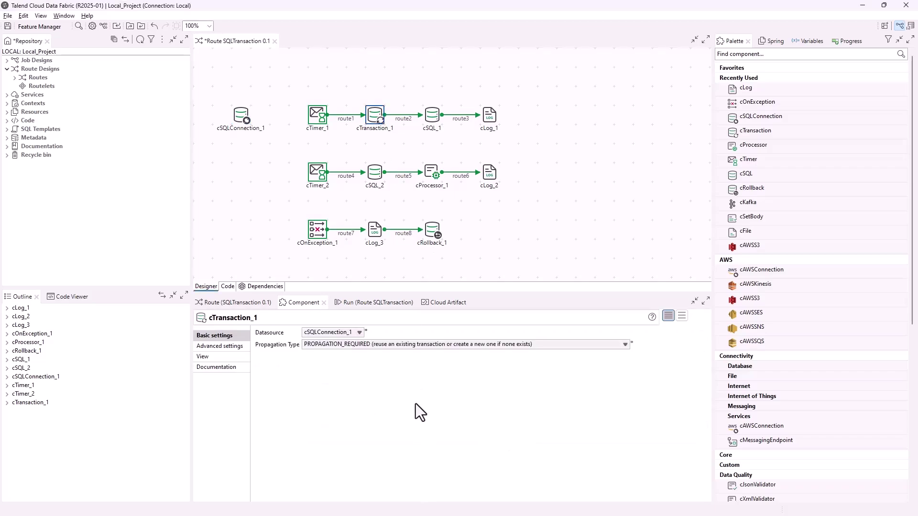
pyautogui.click(359, 333)
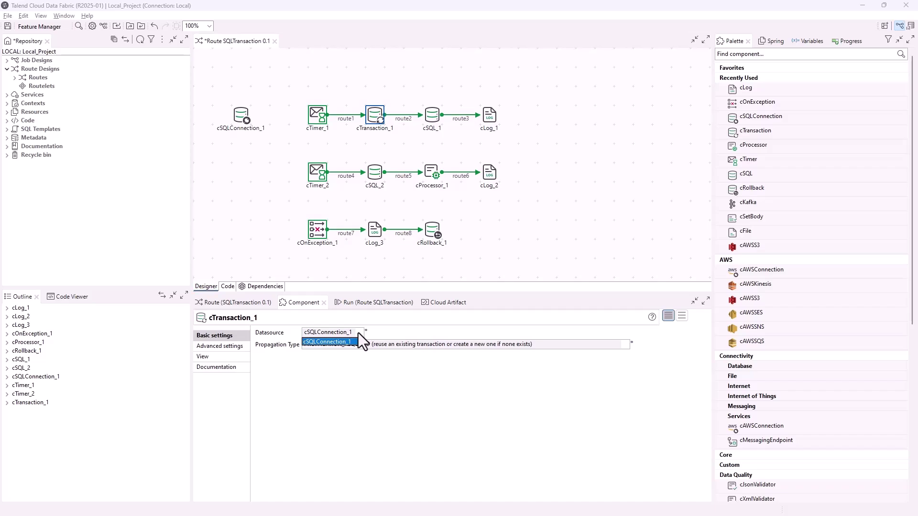
pyautogui.click(358, 333)
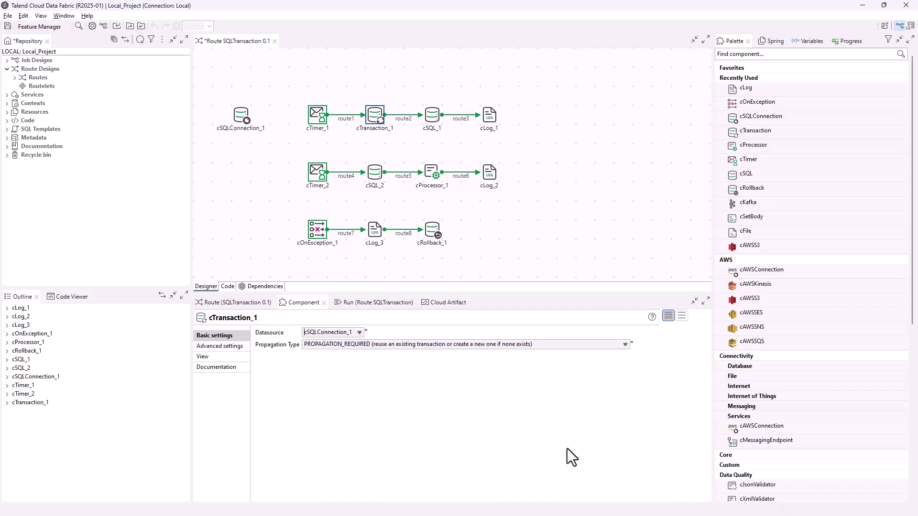
pyautogui.click(626, 344)
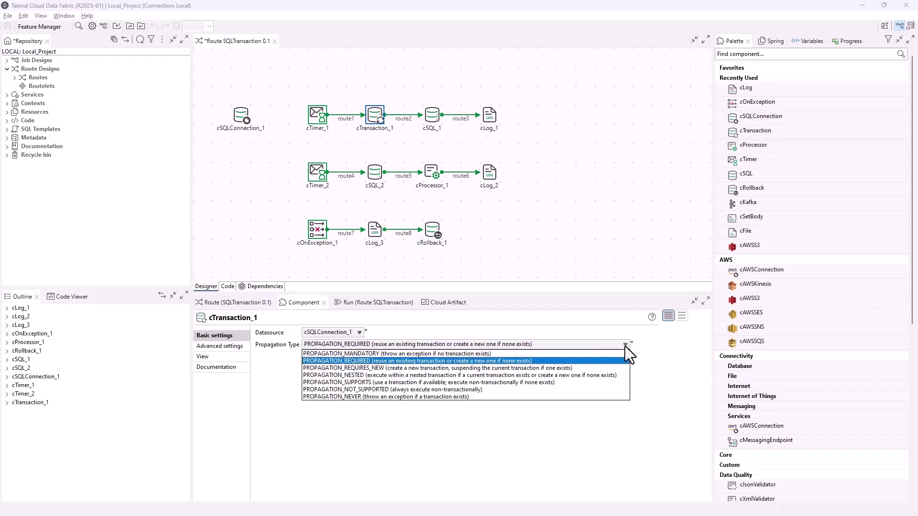
pyautogui.click(659, 372)
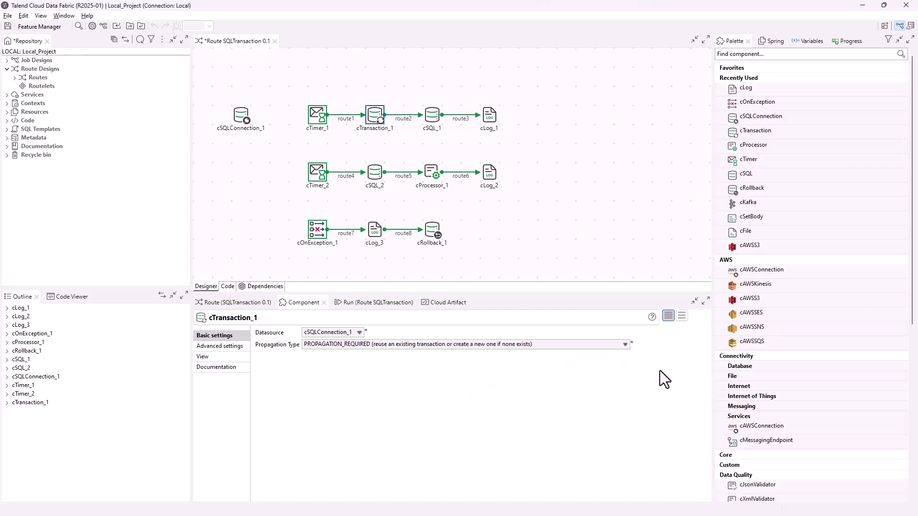
pyautogui.click(435, 231)
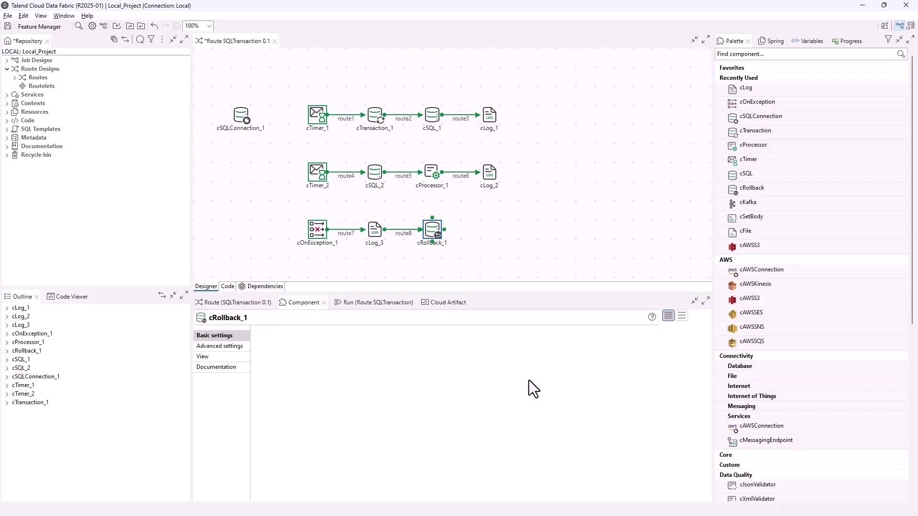
# Step: Examine the settings of the route's connection, timer, transaction, SQL, processor, exception and rollback components
pyautogui.click(241, 116)
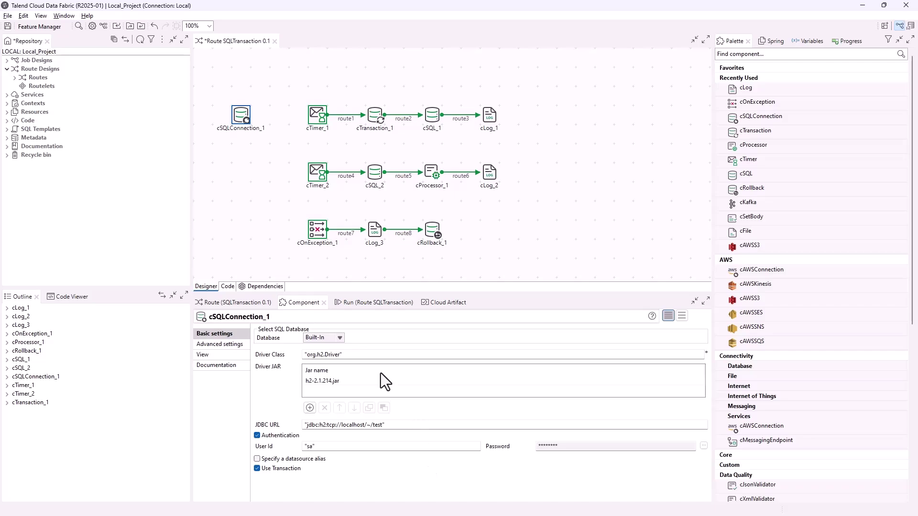
pyautogui.click(315, 118)
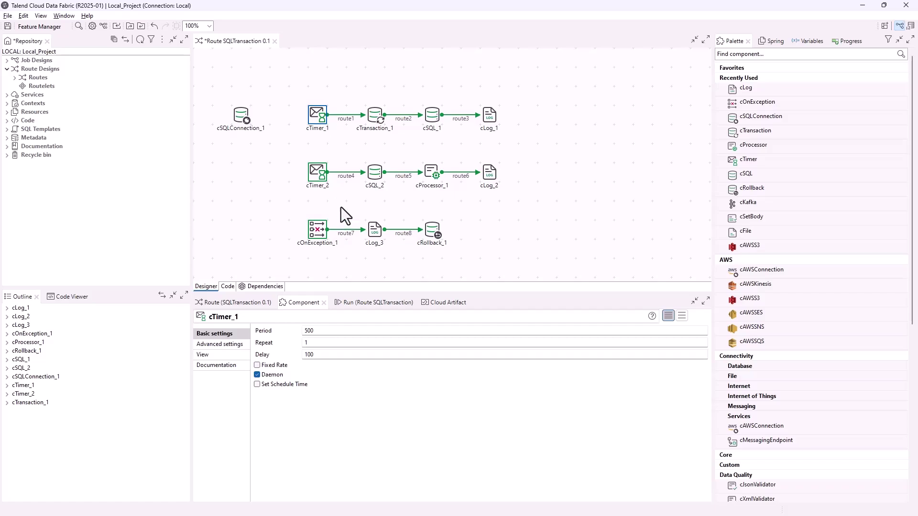
pyautogui.click(374, 117)
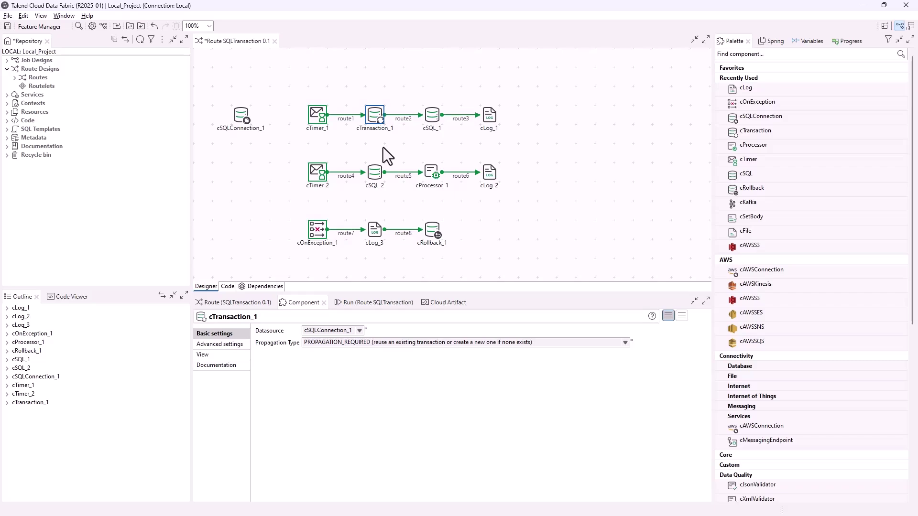
pyautogui.click(435, 117)
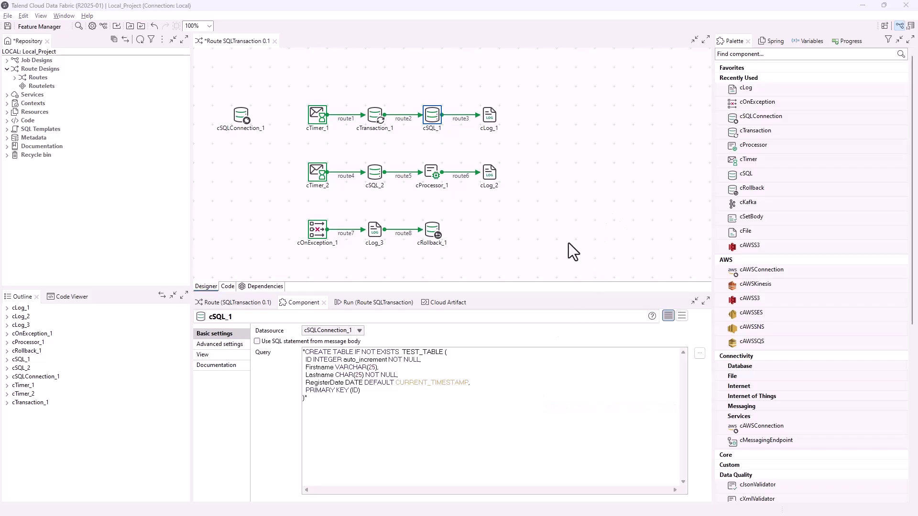
pyautogui.click(376, 174)
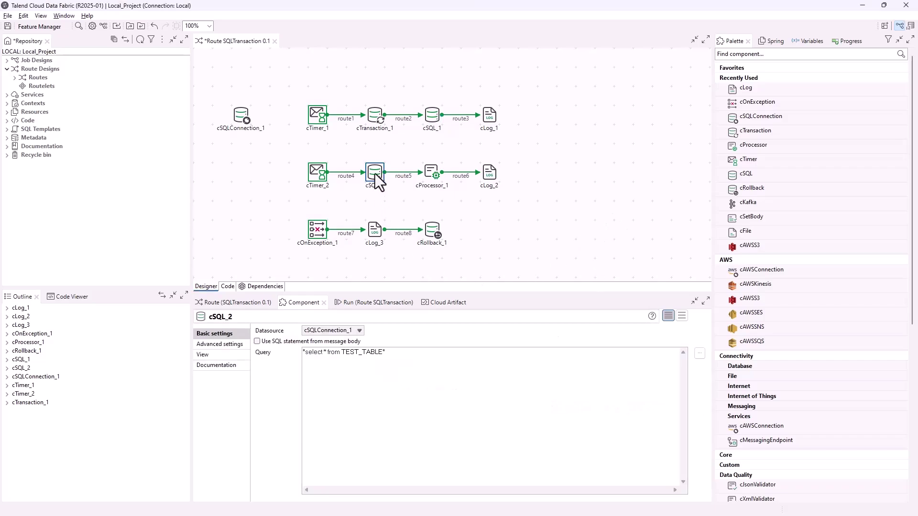
pyautogui.click(431, 172)
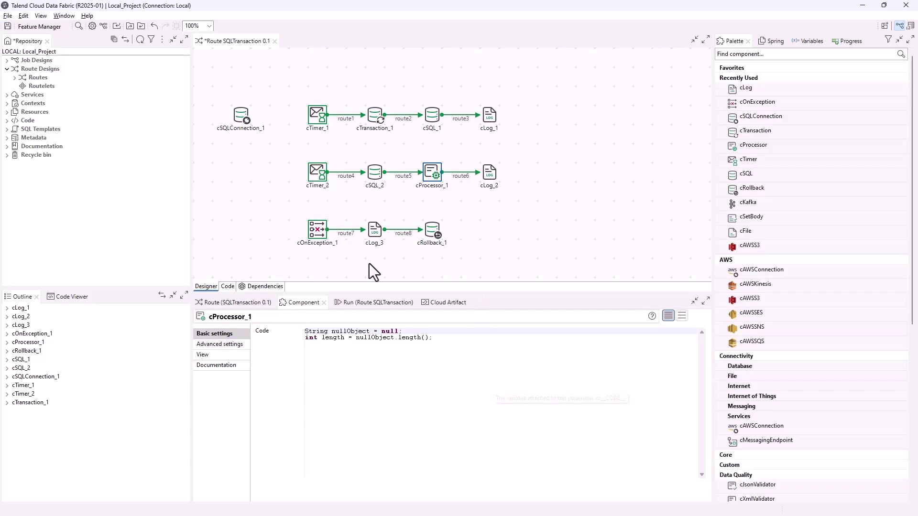
pyautogui.click(317, 230)
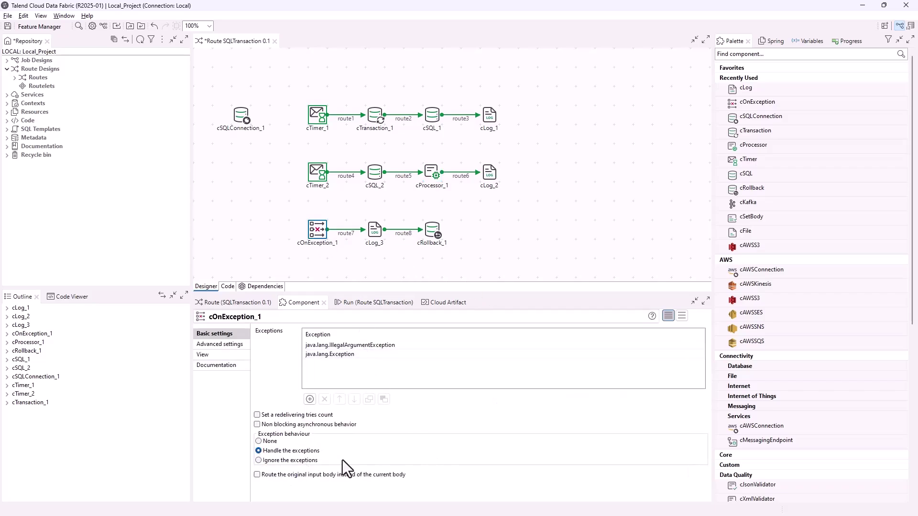
pyautogui.click(434, 234)
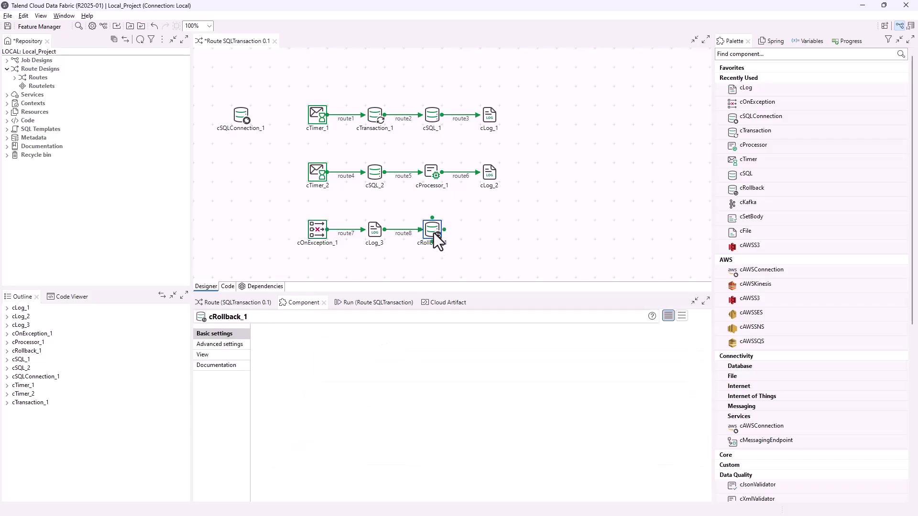
# Step: Run the SQLTransaction route and maximize the view of its execution log
pyautogui.click(368, 302)
pyautogui.click(285, 343)
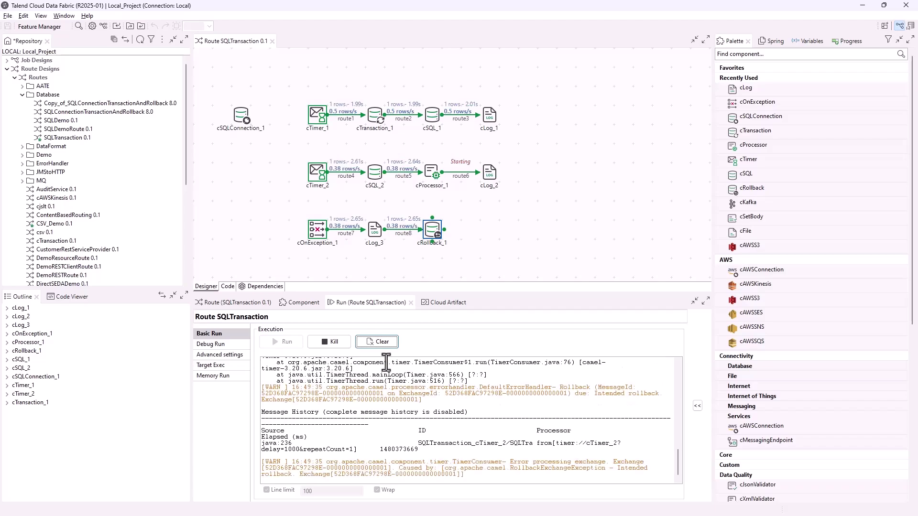
pyautogui.doubleClick(360, 302)
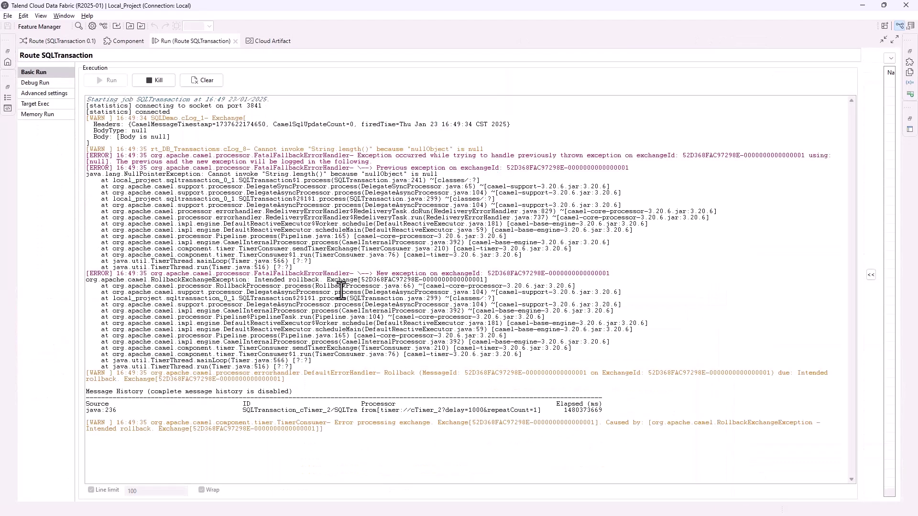